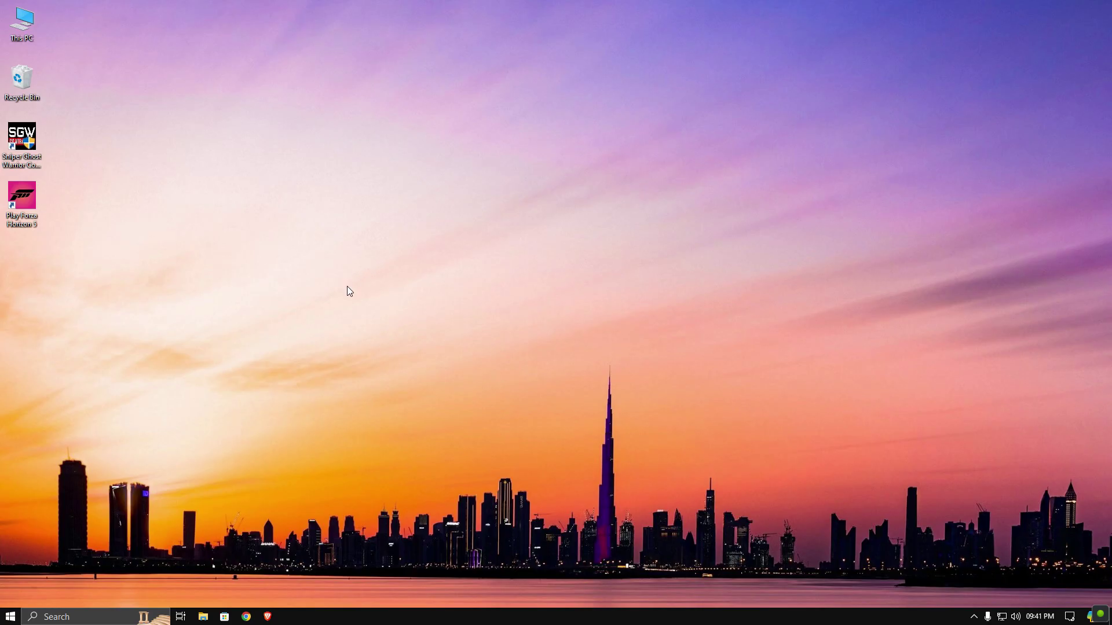
# Search Google for 'bigo live connector' and download the Windows (.exe) installer from bigo.tv.
pyautogui.click(247, 616)
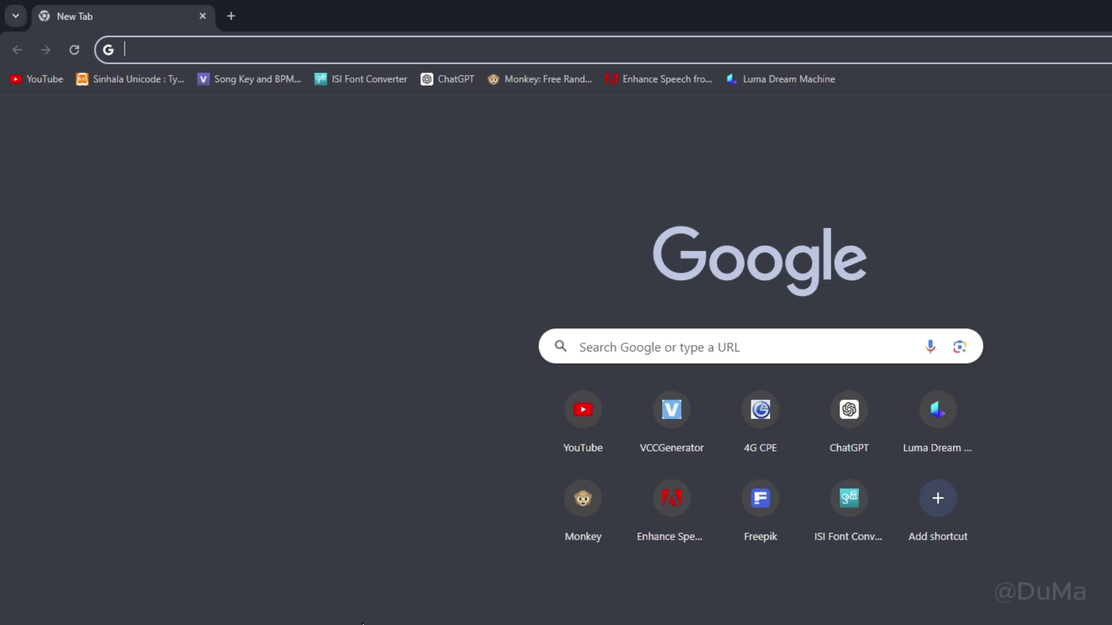
pyautogui.write('bigo liv')
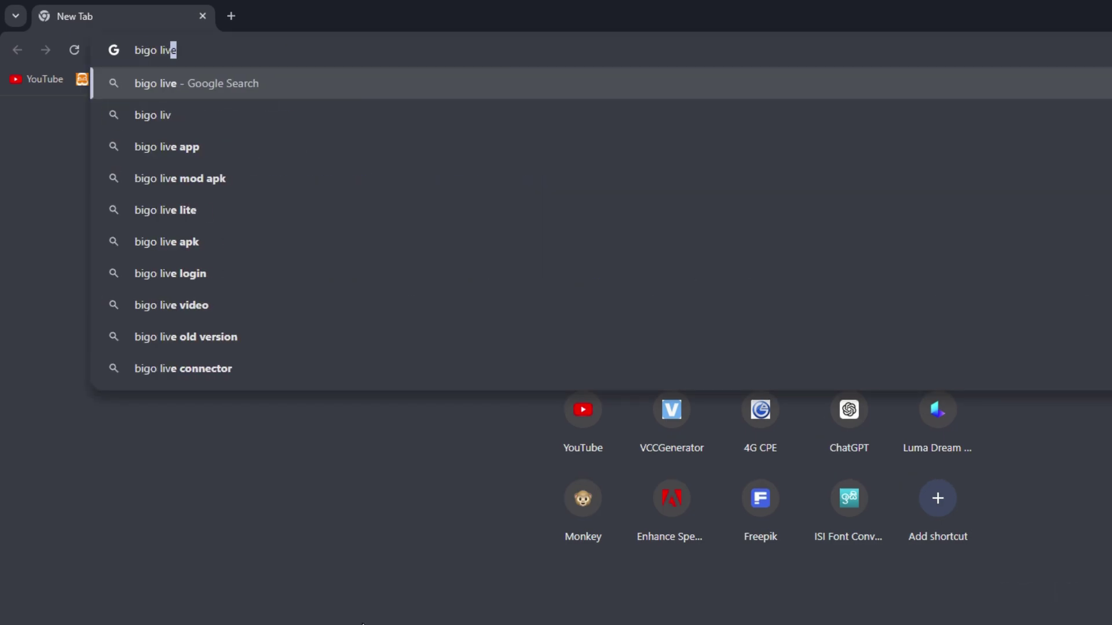
pyautogui.write('e con')
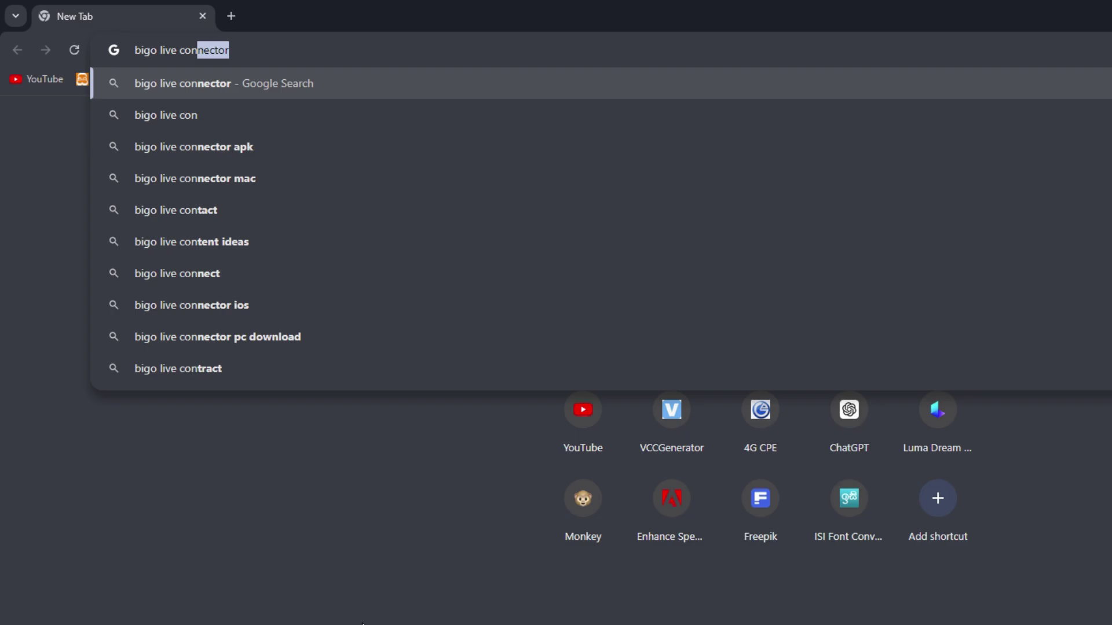
pyautogui.press('Right')
pyautogui.press('Return')
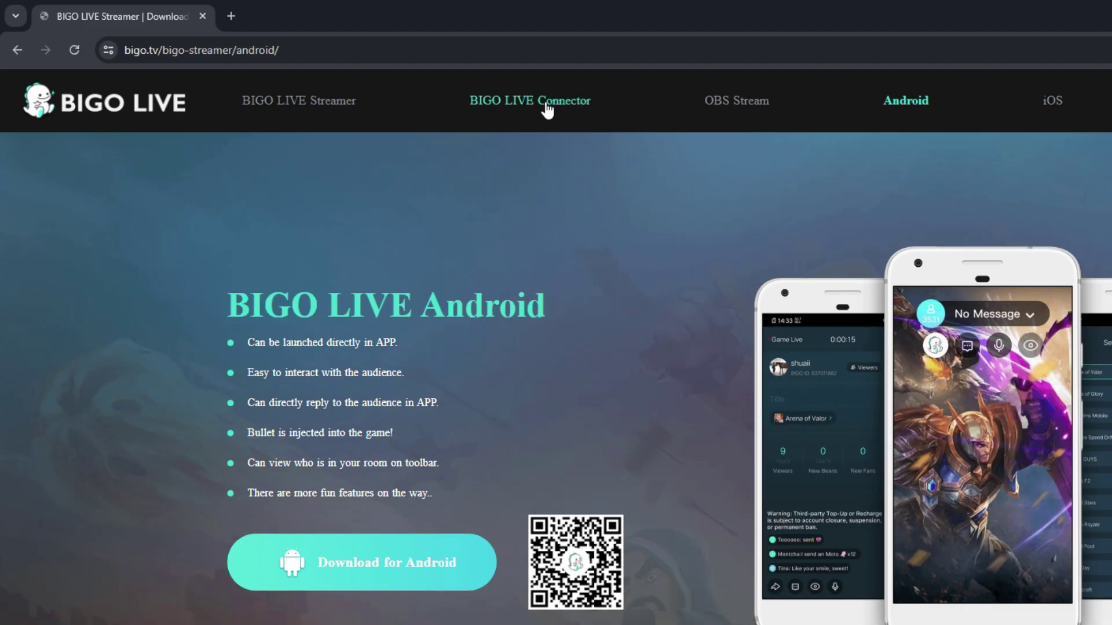
pyautogui.click(545, 106)
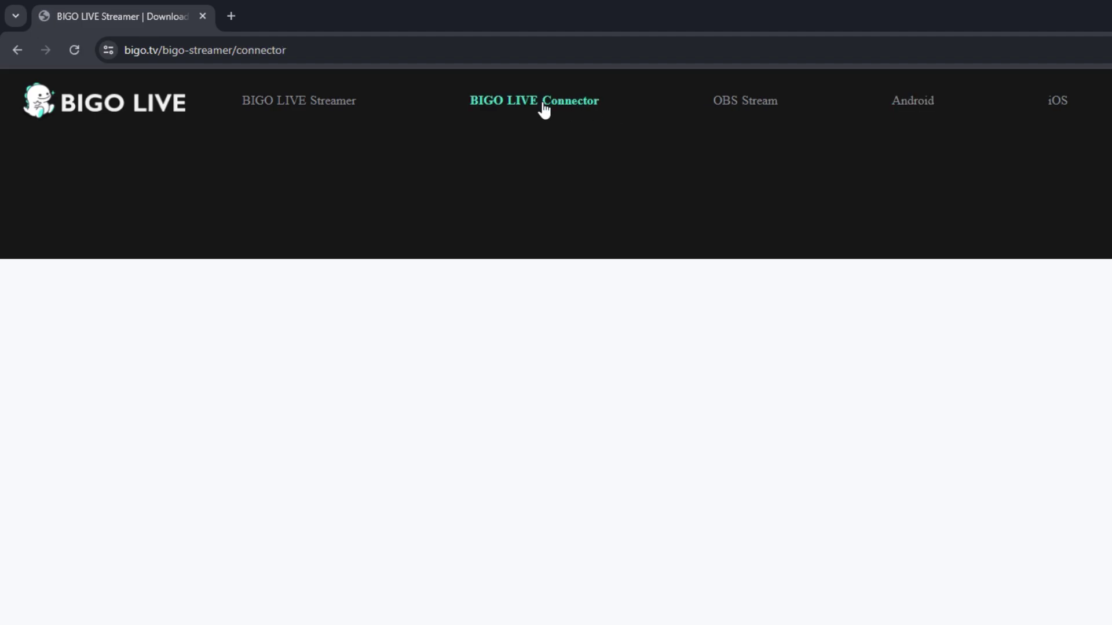
pyautogui.click(412, 543)
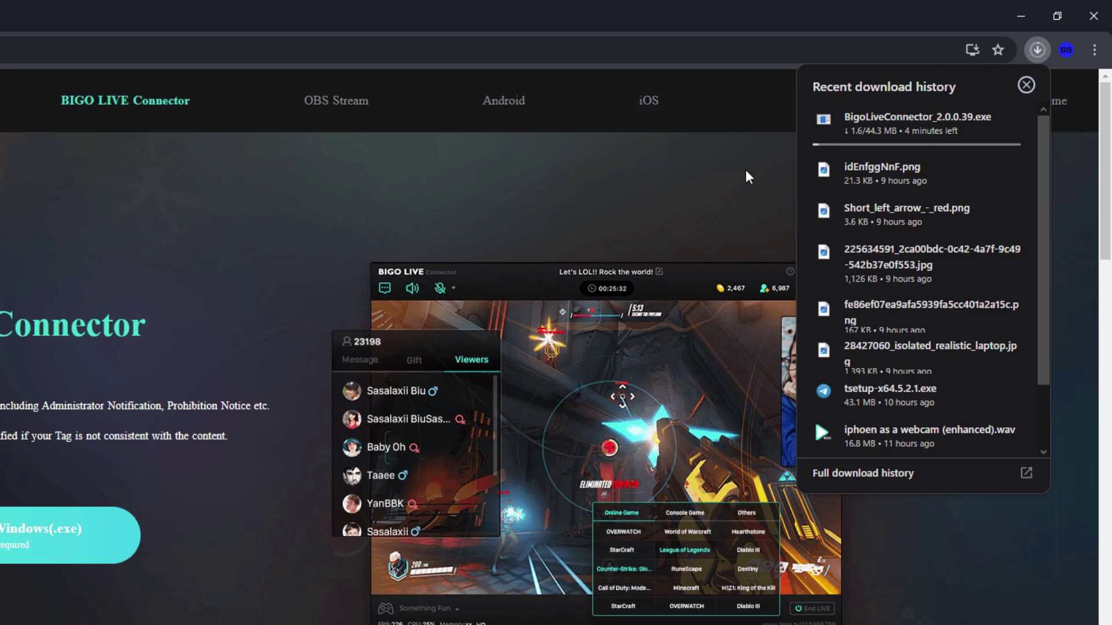
# Run the BigoLiveConnector 2.0.0.39 installer, allowing changes and choosing English, and start installation.
pyautogui.click(926, 120)
pyautogui.click(498, 422)
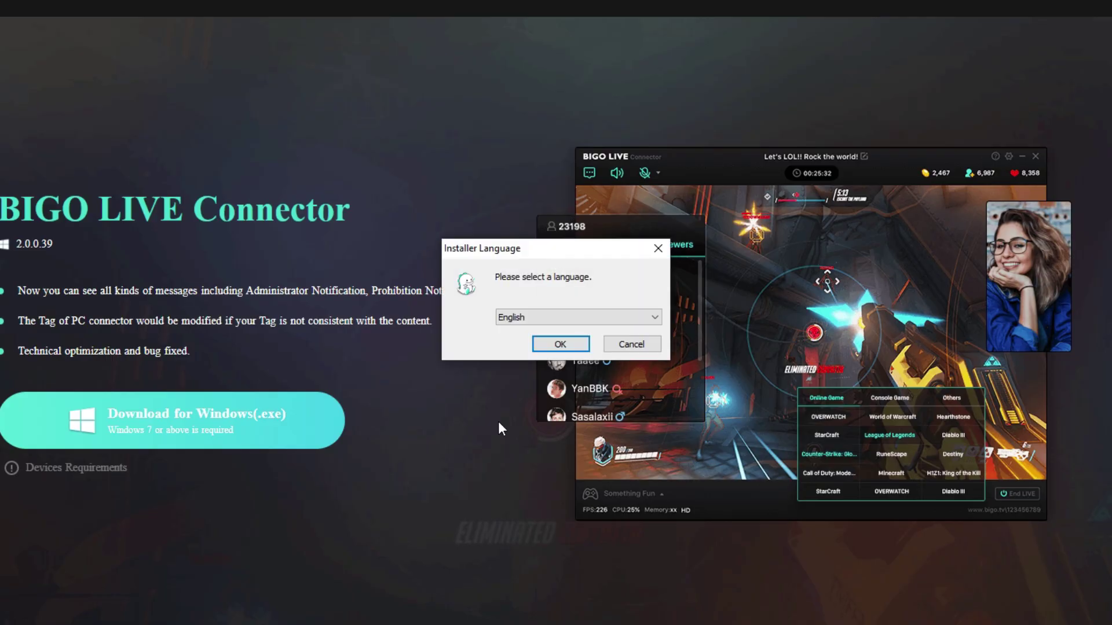
pyautogui.click(560, 341)
pyautogui.click(643, 435)
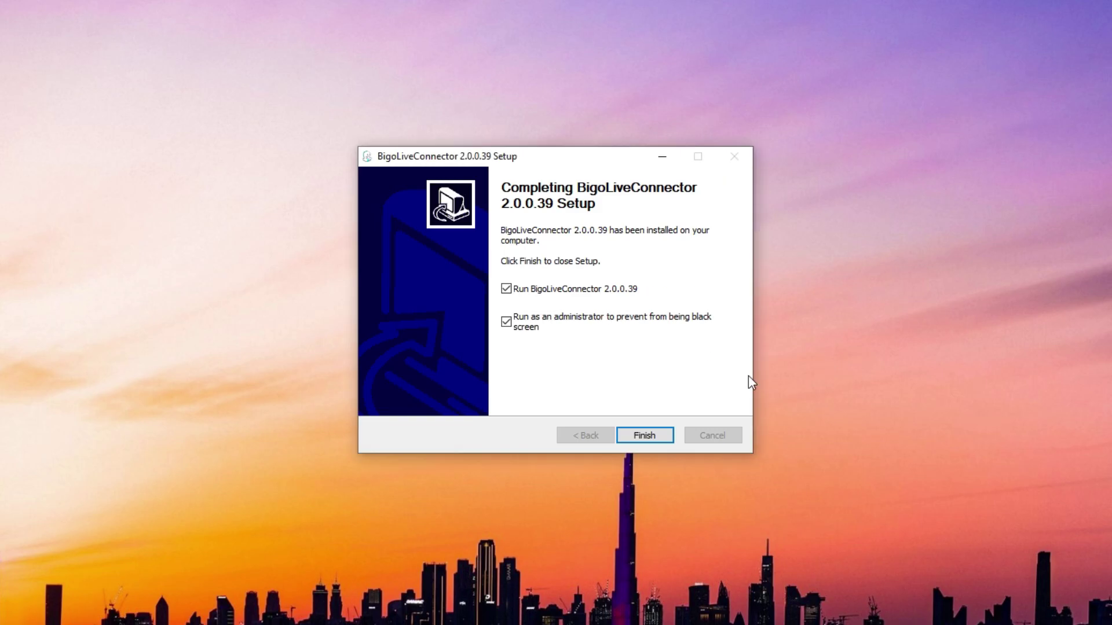
# Finish BigoLiveConnector setup so the connector launches.
pyautogui.click(645, 435)
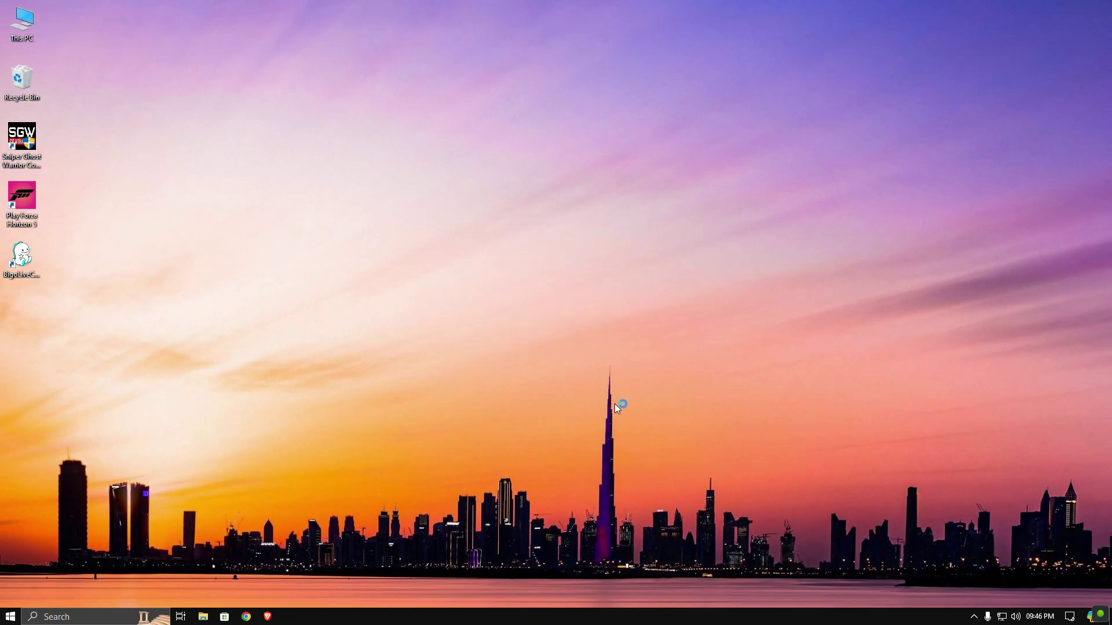